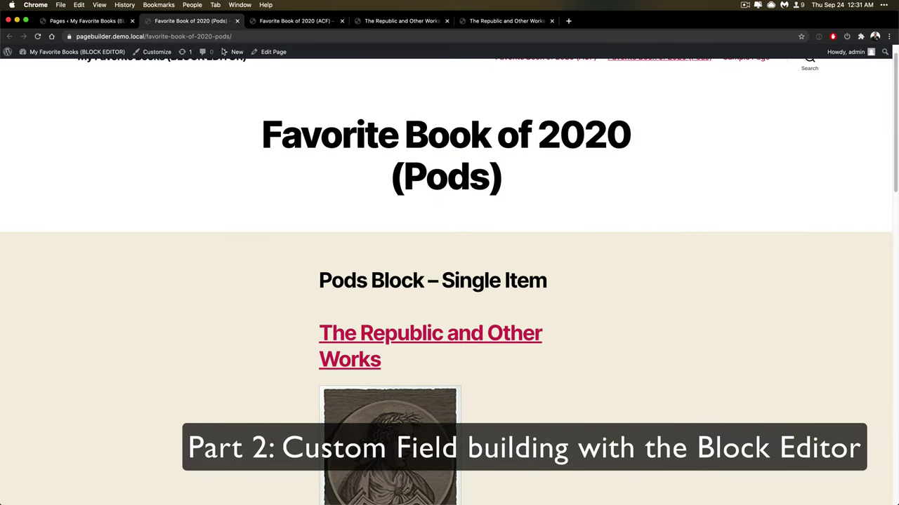
# Review the published Favorite Book of 2020 (Pods) page, comparing the Pods Single Item section with the Pods Block PHP API section
pyautogui.scroll(-3, 369, 155)
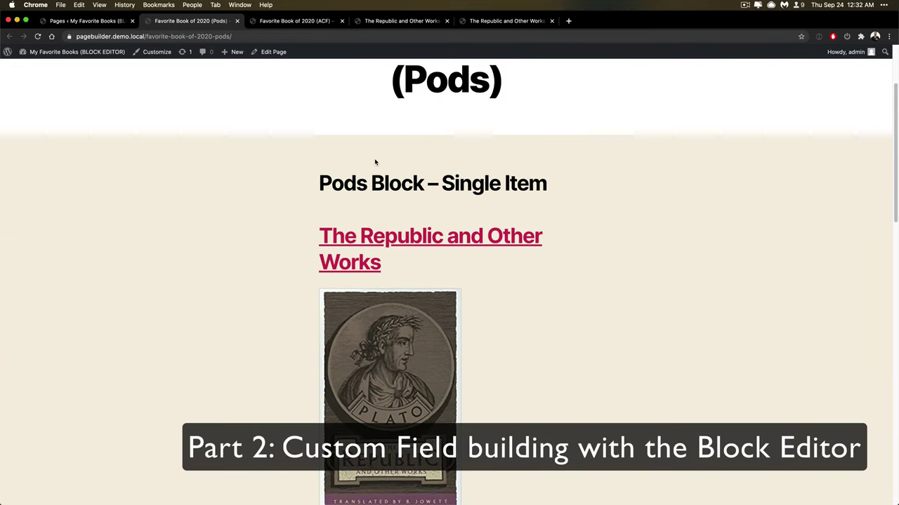
pyautogui.scroll(-15, 374, 161)
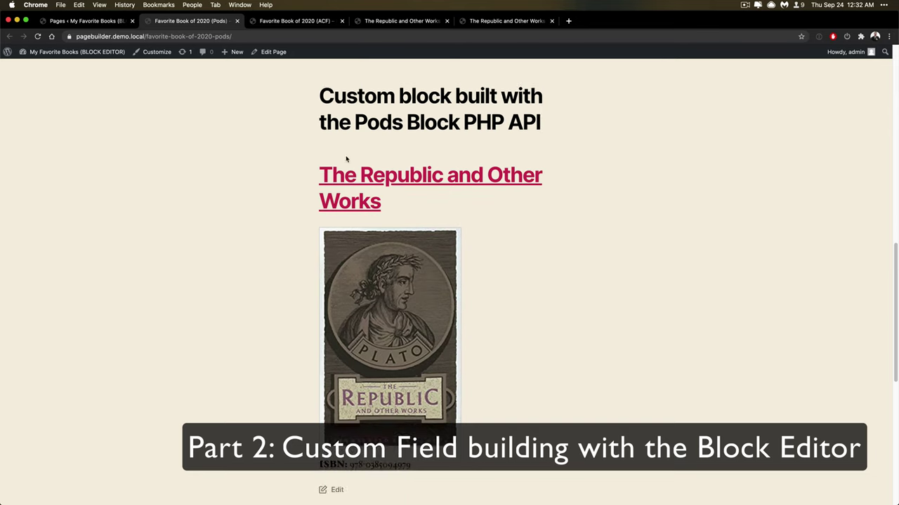
pyautogui.scroll(-4, 345, 159)
pyautogui.scroll(20, 345, 159)
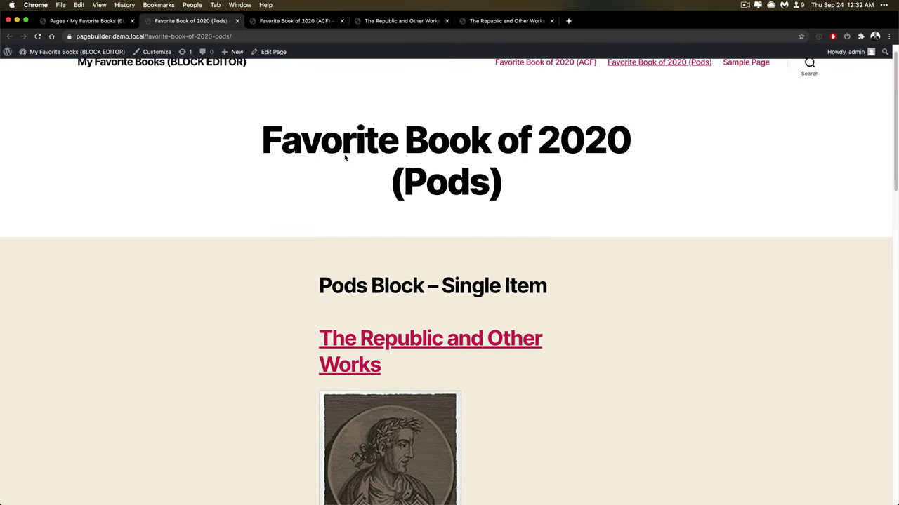
pyautogui.scroll(1, 344, 158)
pyautogui.doubleClick(433, 204)
pyautogui.scroll(-3, 383, 230)
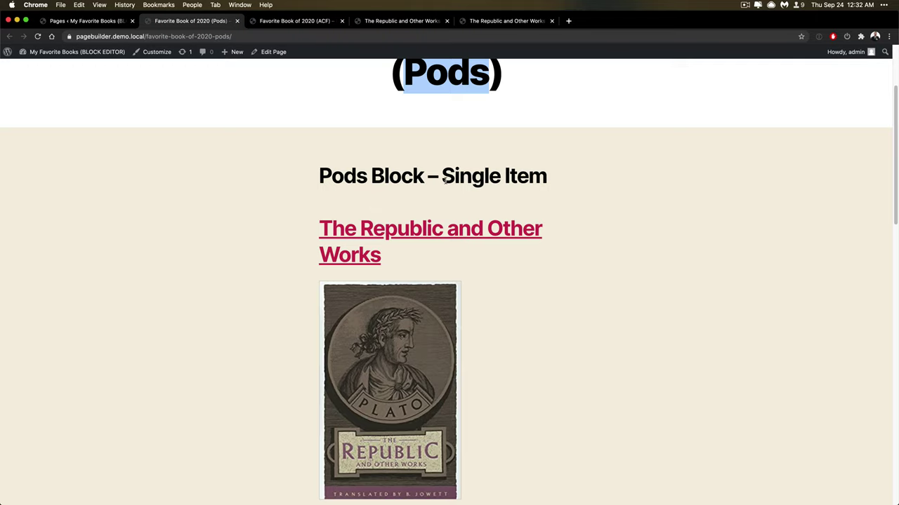
pyautogui.scroll(-1, 444, 180)
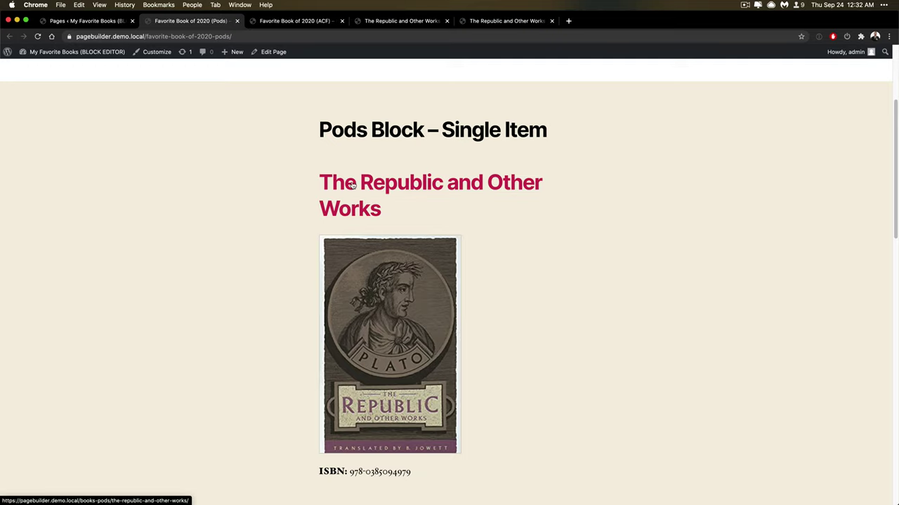
pyautogui.scroll(-1, 406, 303)
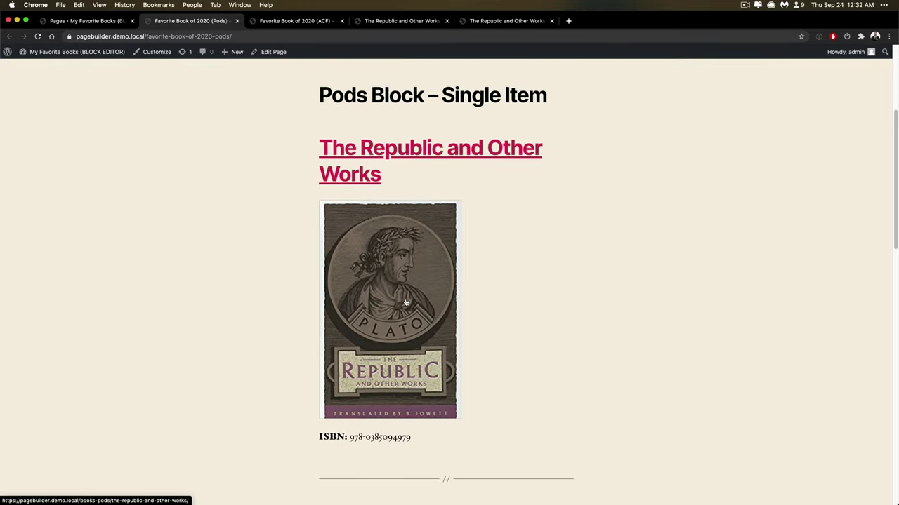
pyautogui.scroll(-1, 414, 337)
pyautogui.scroll(-5, 421, 367)
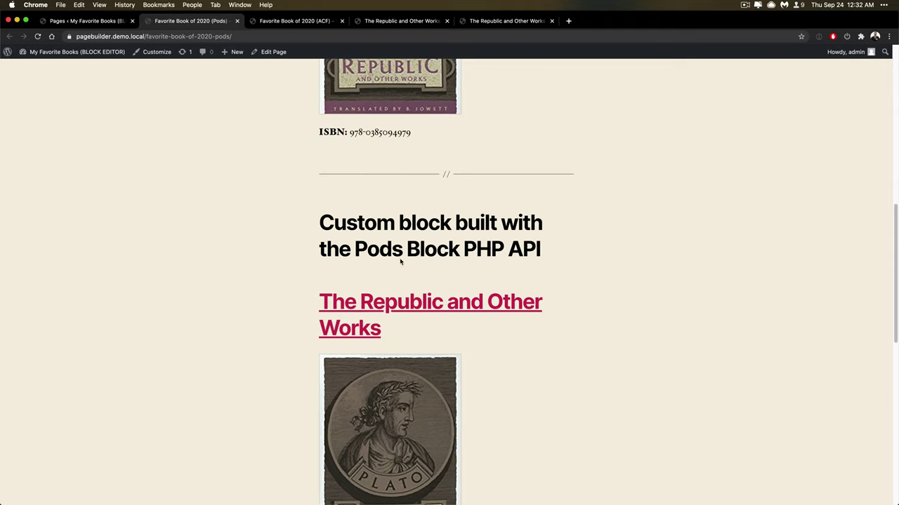
pyautogui.scroll(-1, 391, 236)
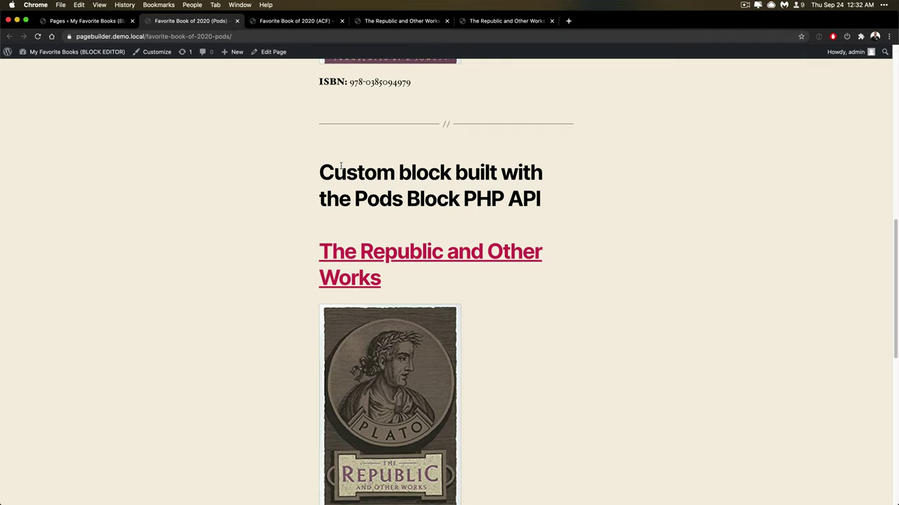
pyautogui.scroll(-1, 341, 166)
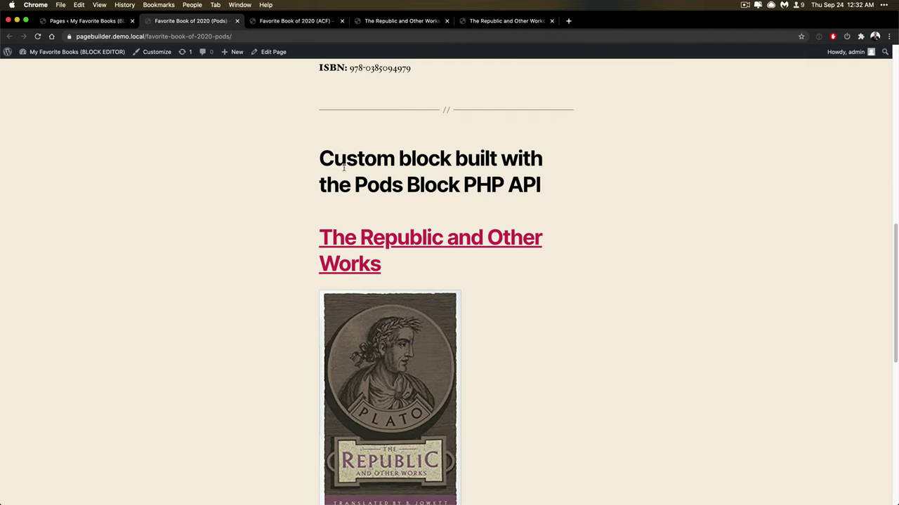
pyautogui.scroll(-3, 344, 166)
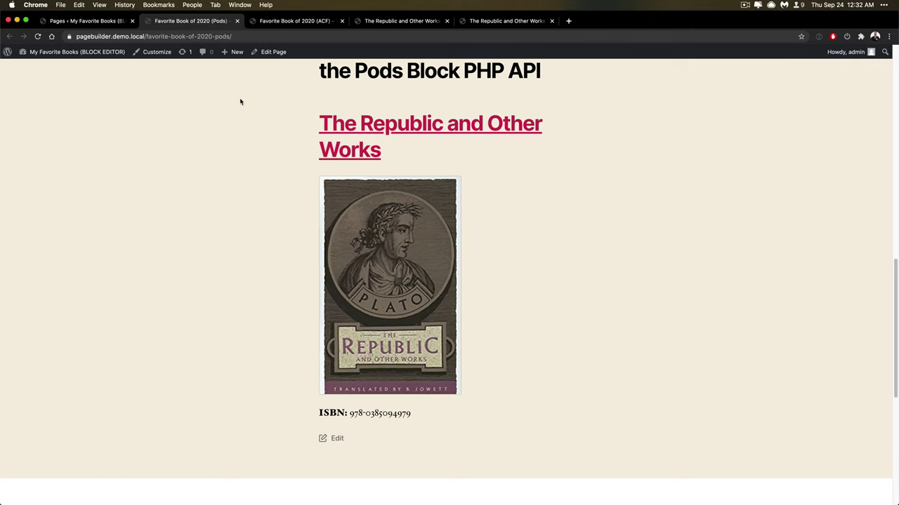
# Open the Favorite Book of 2020 (Pods) page for editing and select the Pods Single Item block to show its settings
pyautogui.click(261, 53)
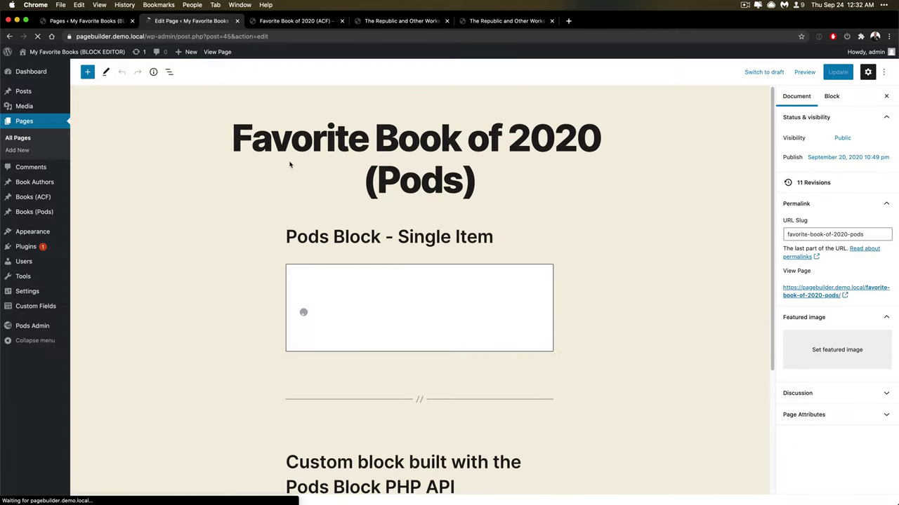
pyautogui.click(348, 139)
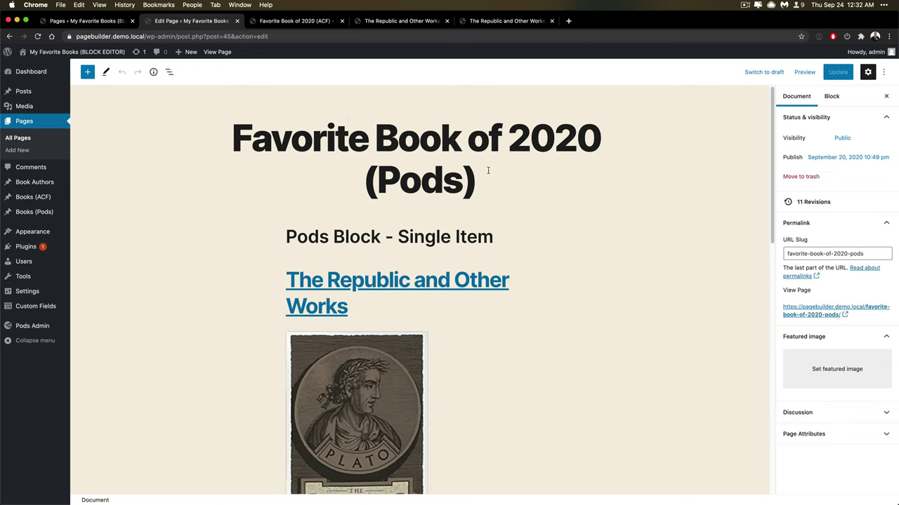
pyautogui.click(442, 181)
pyautogui.click(439, 239)
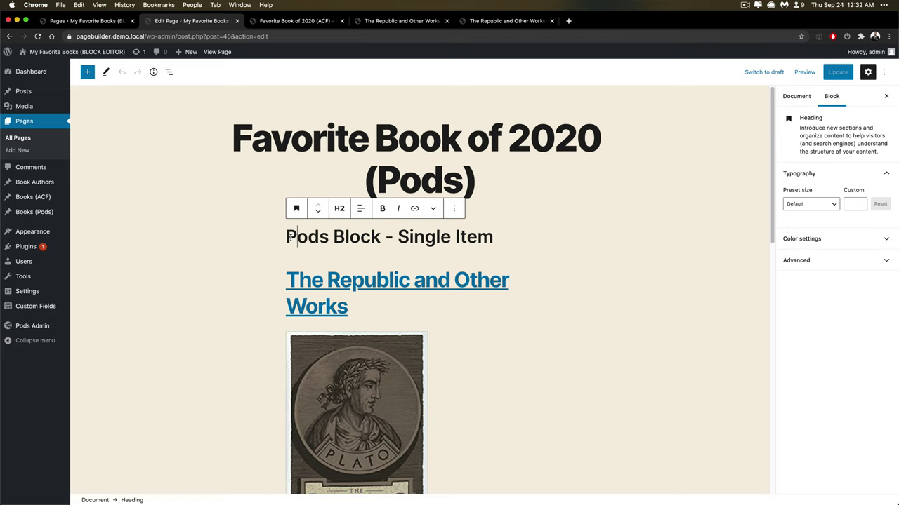
pyautogui.scroll(-2, 398, 255)
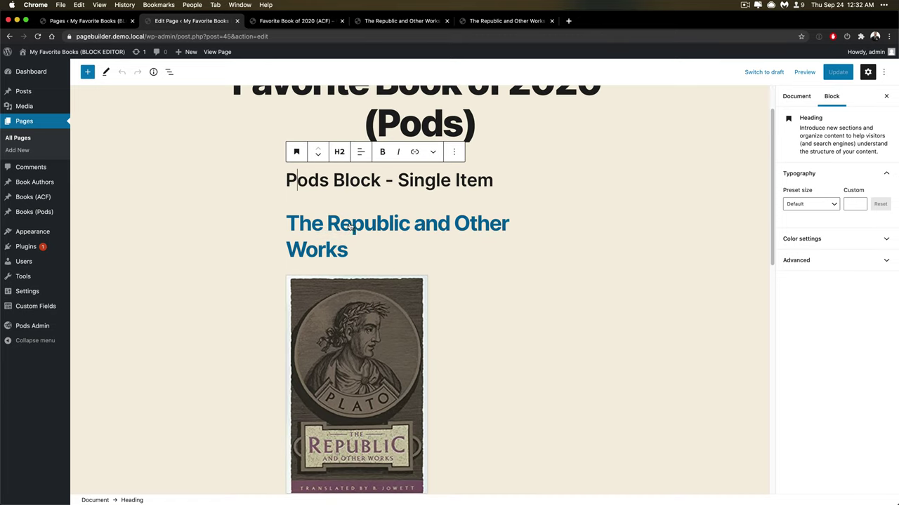
pyautogui.click(377, 261)
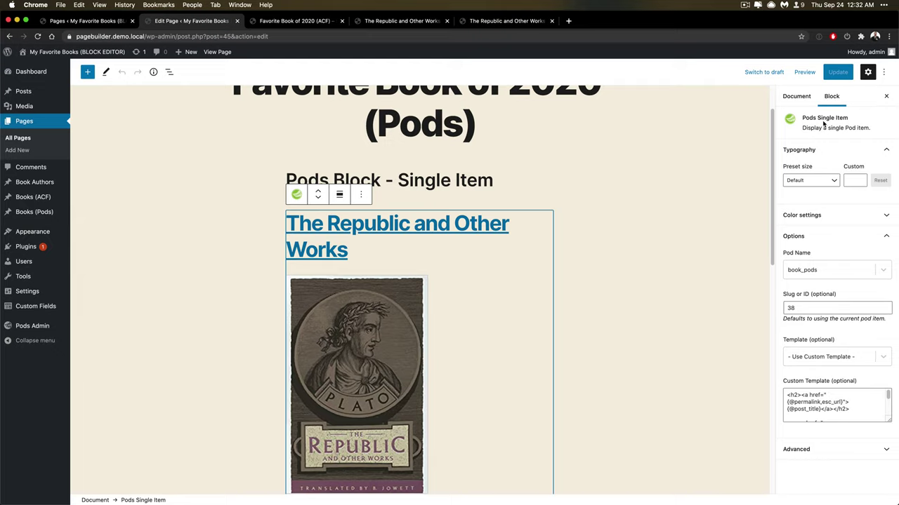
# Enlarge the Custom Template field of the Pods Single Item block so its full markup can be read
pyautogui.click(851, 415)
pyautogui.moveTo(889, 421); pyautogui.dragTo(887, 483)
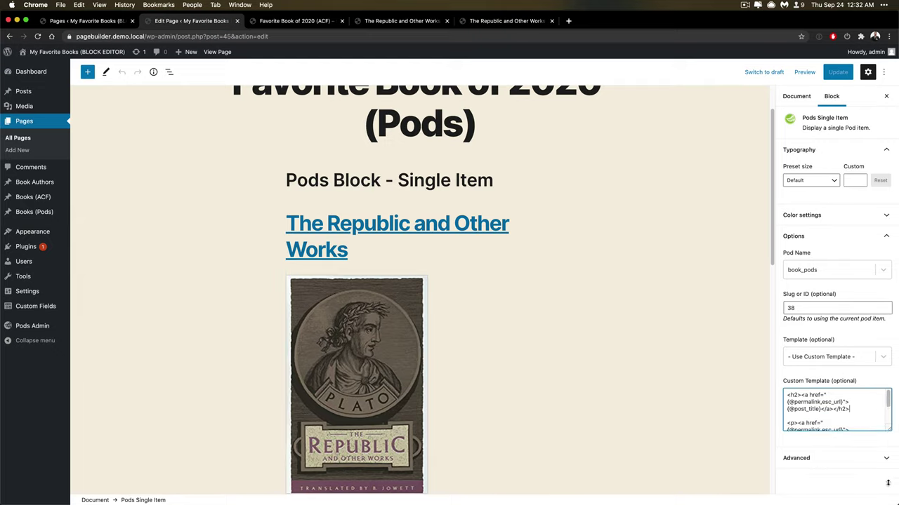
pyautogui.click(823, 423)
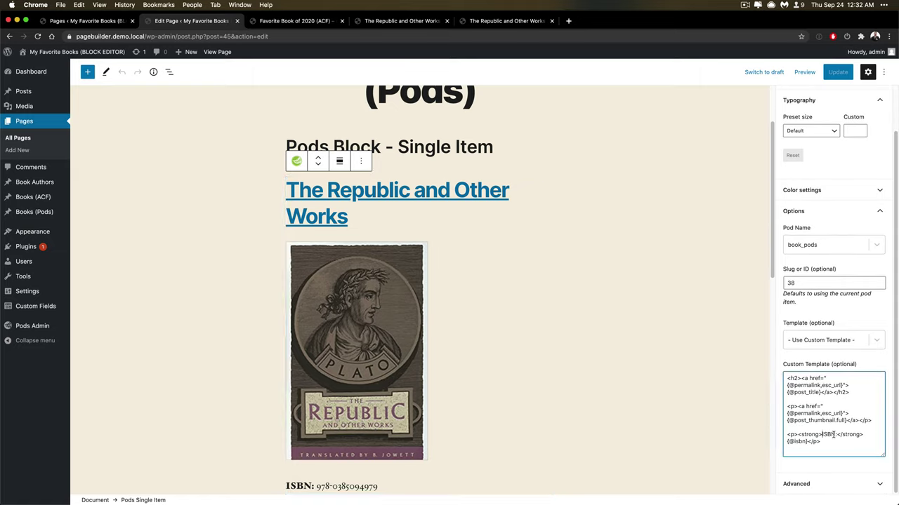
# Examine the permalink, post_title, post_thumbnail and isbn magic tags in the Pods Single Item block's custom template
pyautogui.doubleClick(832, 421)
pyautogui.doubleClick(805, 386)
pyautogui.click(807, 416)
pyautogui.doubleClick(801, 393)
pyautogui.doubleClick(794, 386)
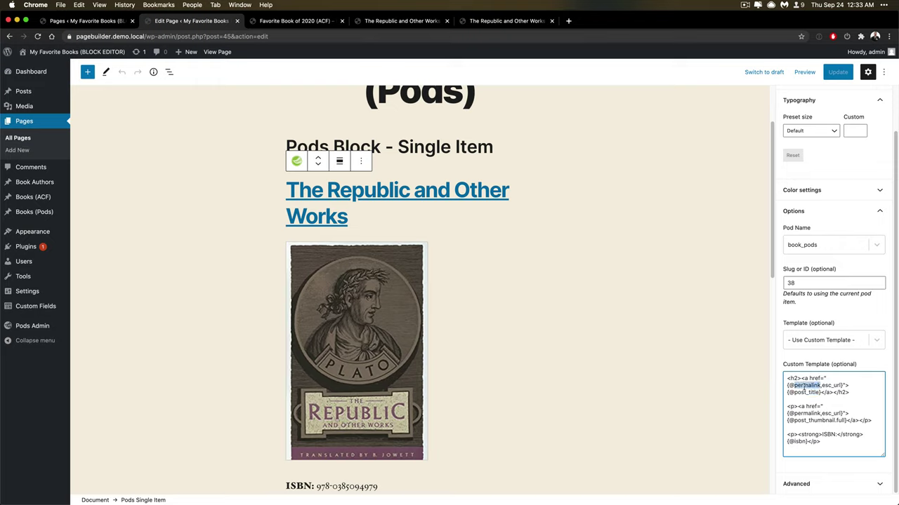
pyautogui.doubleClick(799, 441)
pyautogui.click(834, 444)
pyautogui.doubleClick(823, 422)
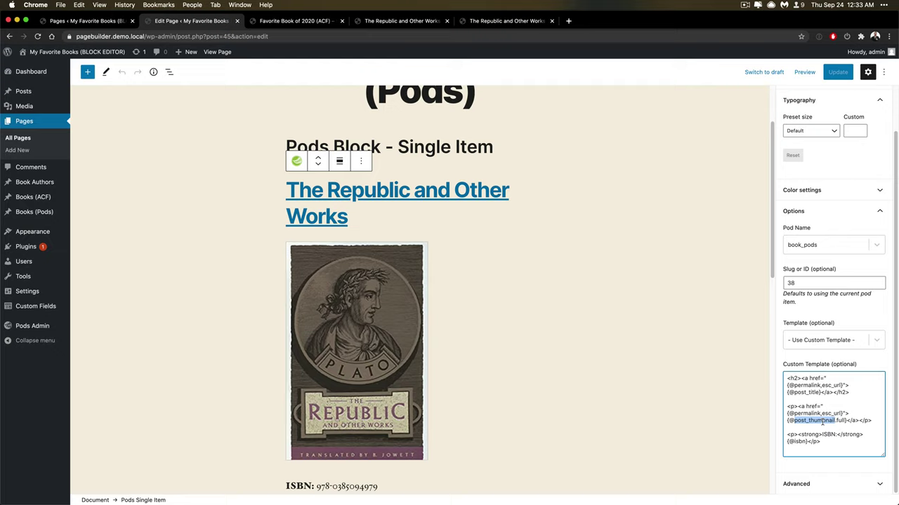
pyautogui.click(823, 421)
# Select the custom block below the Pods Block PHP API heading and inspect its Book ID option
pyautogui.scroll(-10, 544, 361)
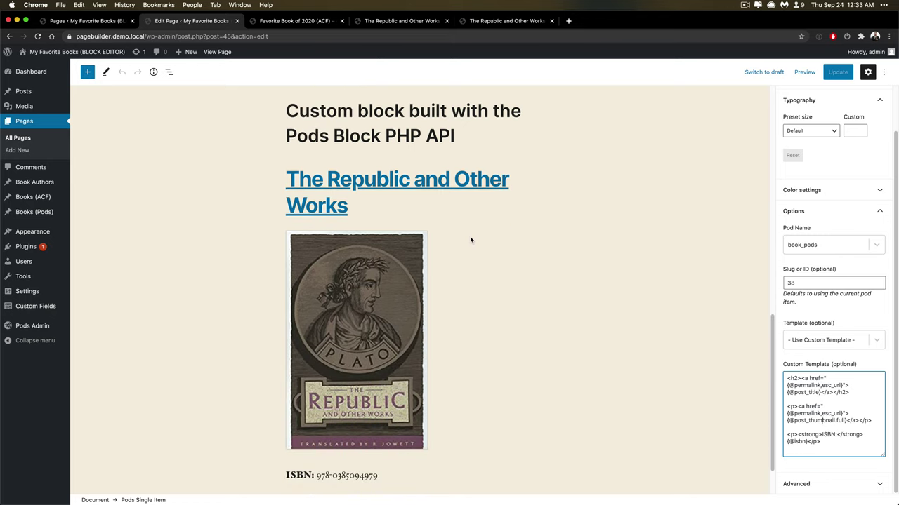
pyautogui.click(472, 242)
pyautogui.click(423, 244)
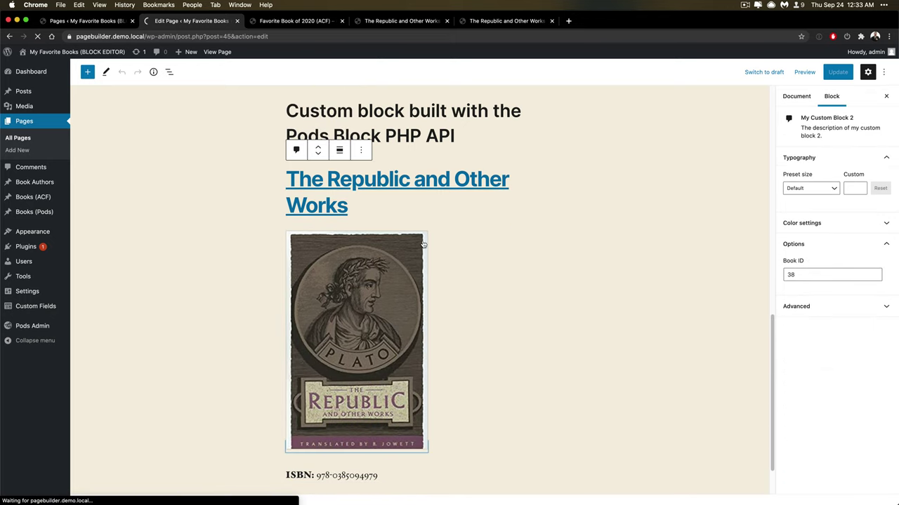
pyautogui.press('super+bracketleft')
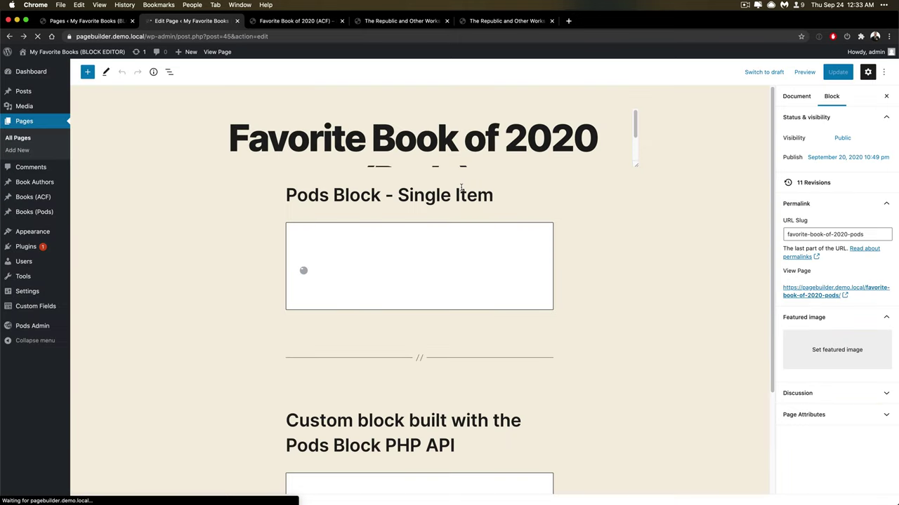
pyautogui.scroll(-5, 468, 234)
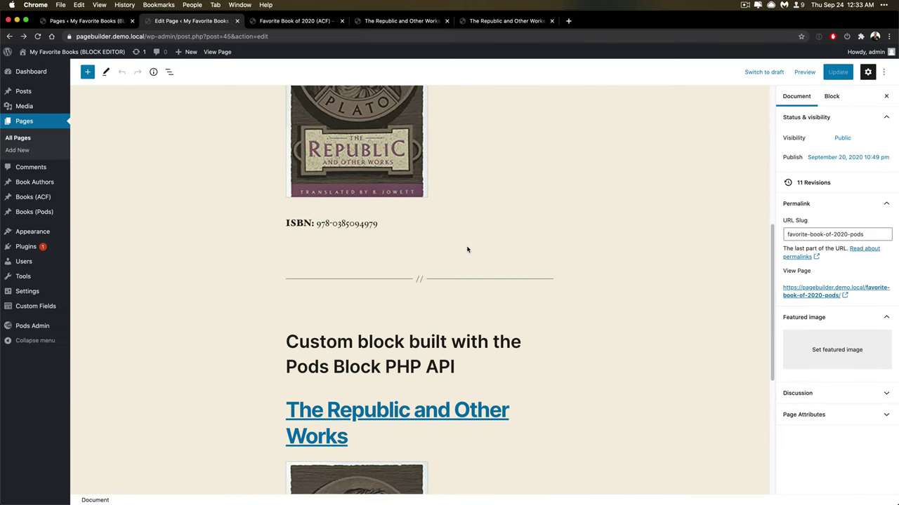
pyautogui.scroll(-5, 468, 249)
pyautogui.click(480, 243)
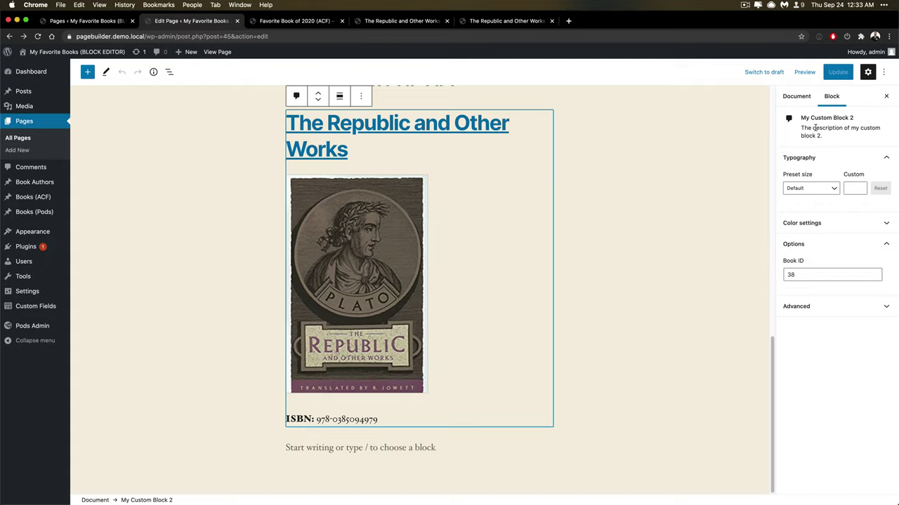
pyautogui.doubleClick(809, 275)
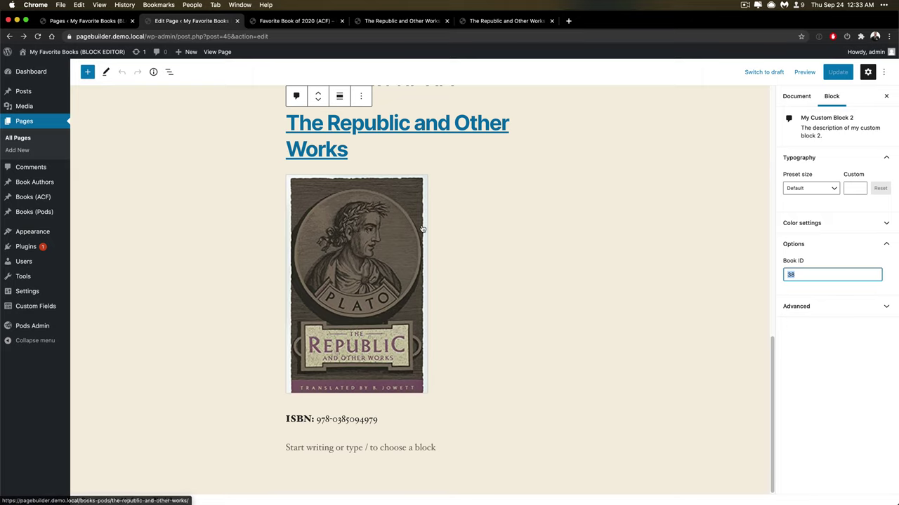
pyautogui.click(486, 192)
# Compare the settings of the Pods Single Item block with those of My Custom Block 2, and deselect the block
pyautogui.scroll(5, 451, 205)
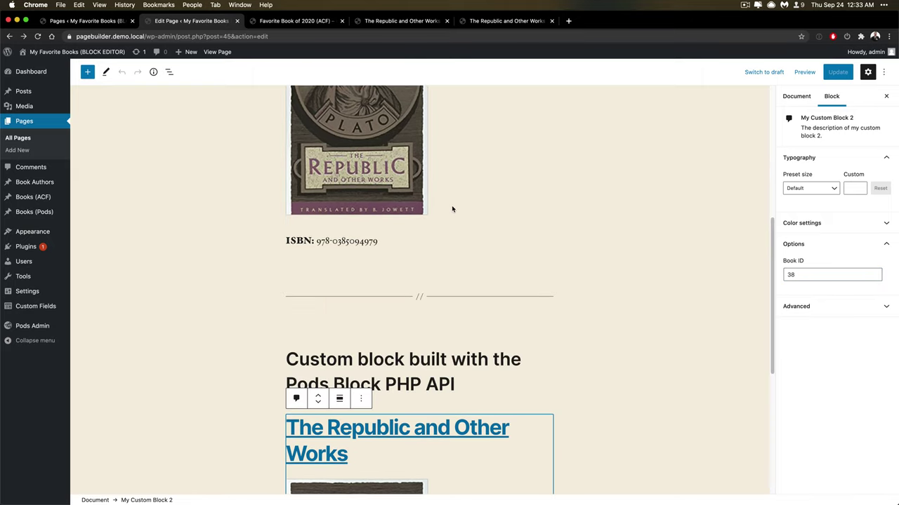
pyautogui.click(459, 165)
pyautogui.scroll(-5, 485, 359)
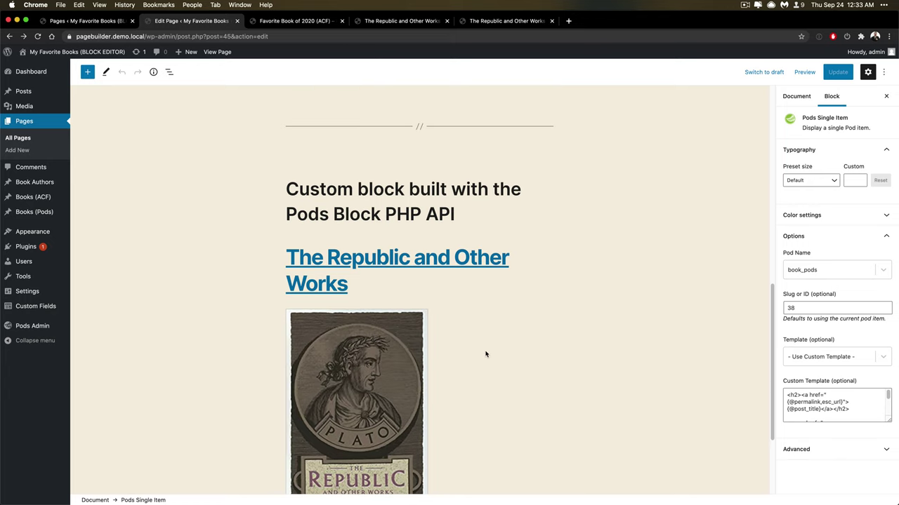
pyautogui.click(533, 336)
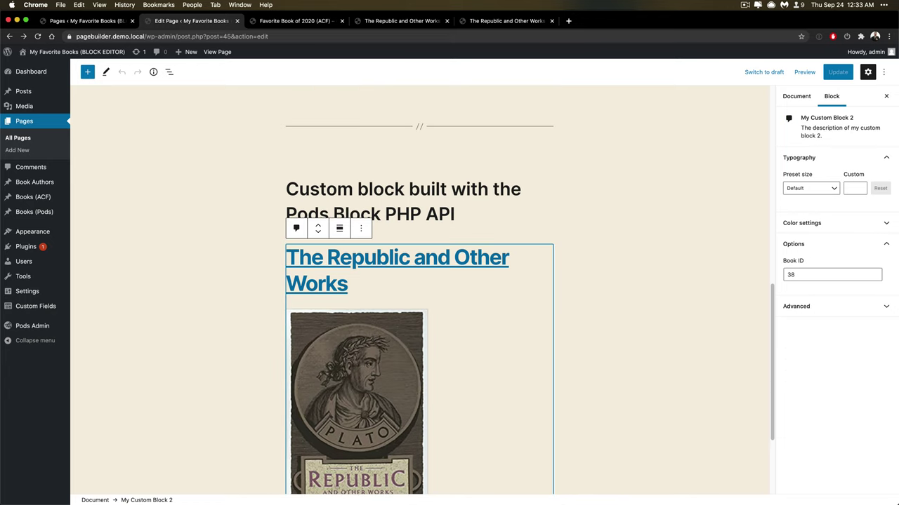
pyautogui.click(581, 439)
# Switch to PhpStorm and view my-custom-pods-block-2.php from its render function up to the plugin header
pyautogui.moveTo(539, 492)
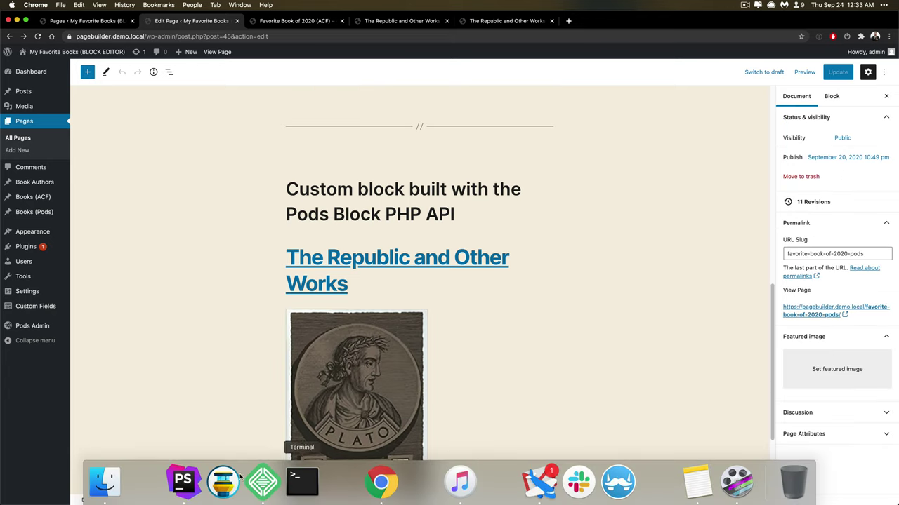
pyautogui.click(182, 483)
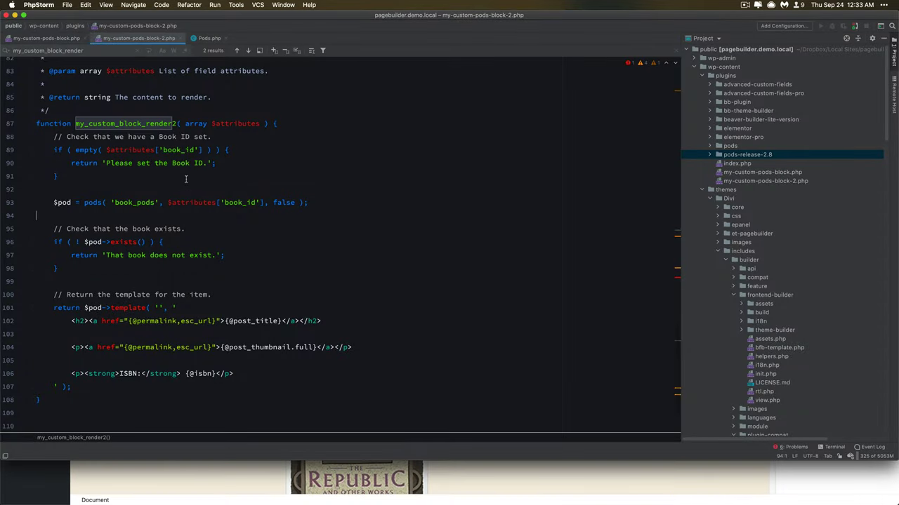
pyautogui.scroll(15, 186, 179)
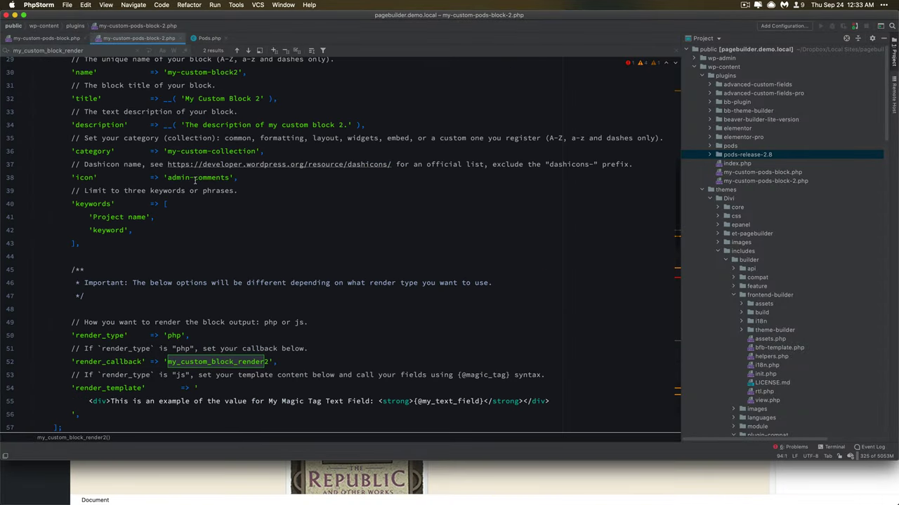
pyautogui.scroll(4, 185, 161)
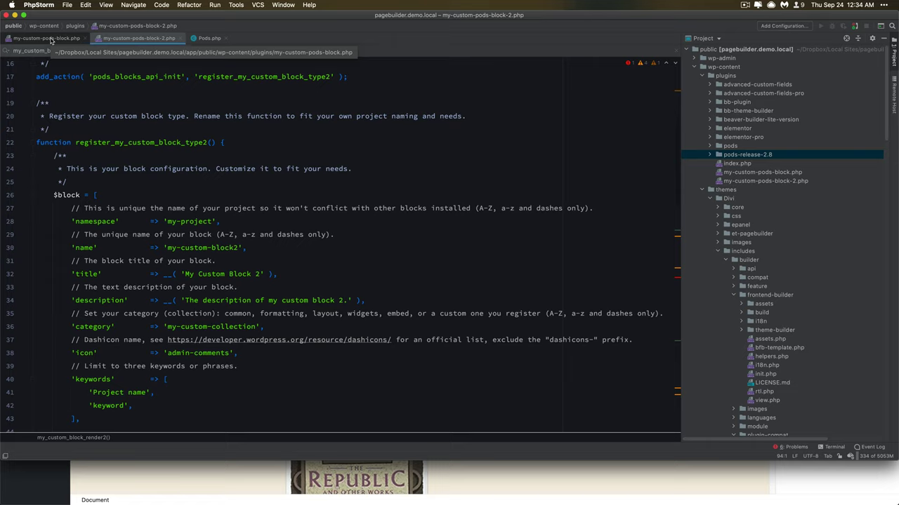
pyautogui.press('super+f')
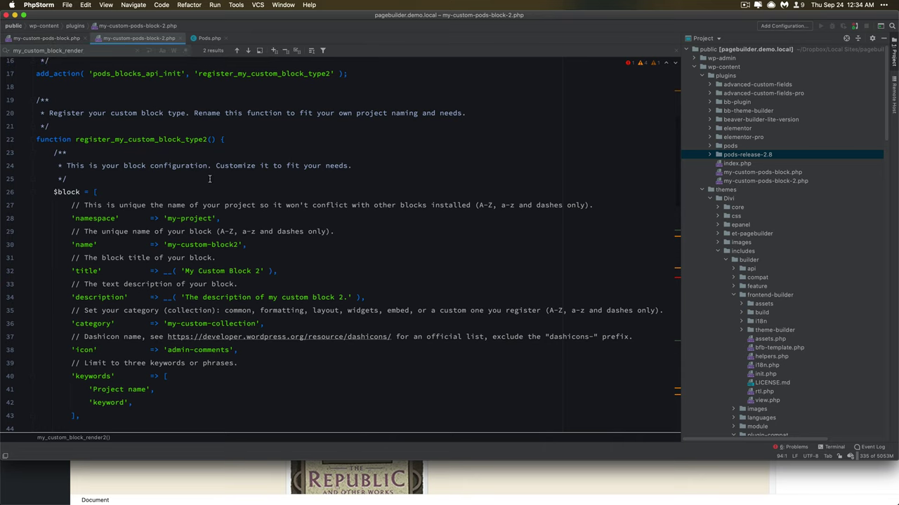
pyautogui.scroll(5, 209, 179)
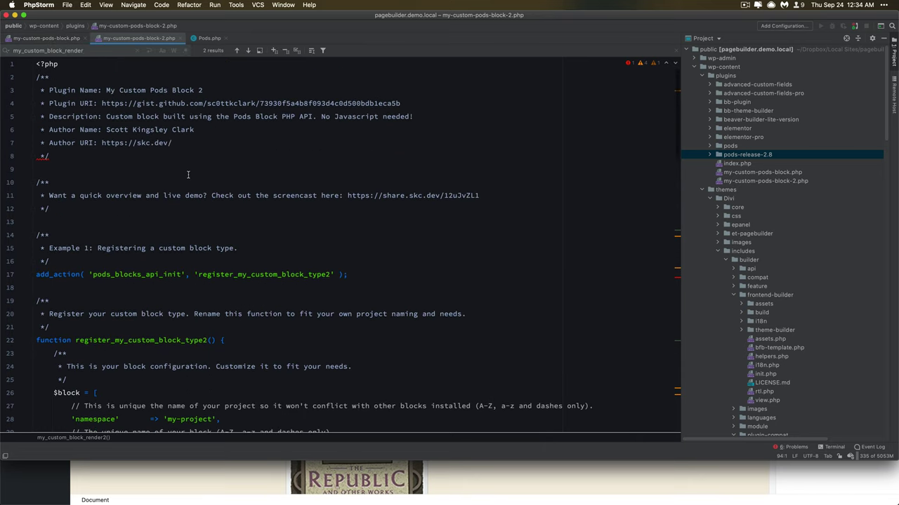
# Examine the $block configuration, render settings and $fields array with the book_id field in my-custom-pods-block-2.php
pyautogui.scroll(-6, 188, 175)
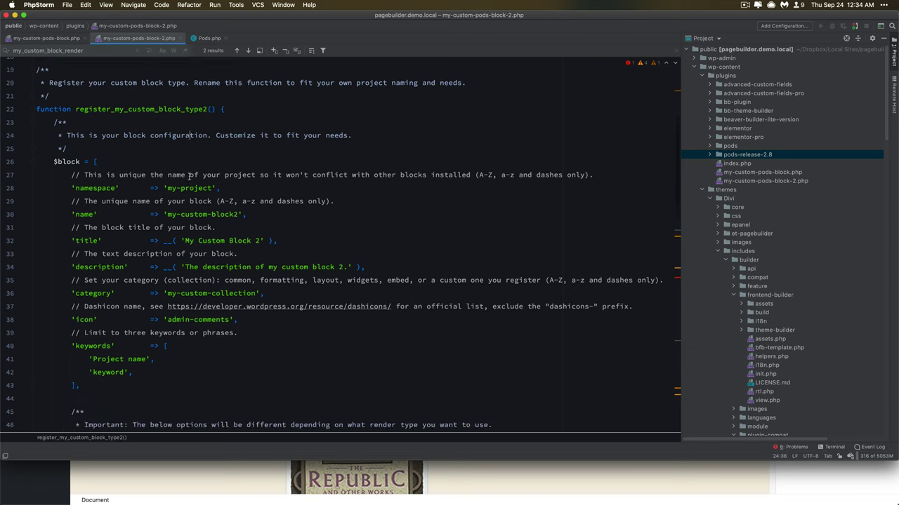
pyautogui.scroll(-3, 188, 175)
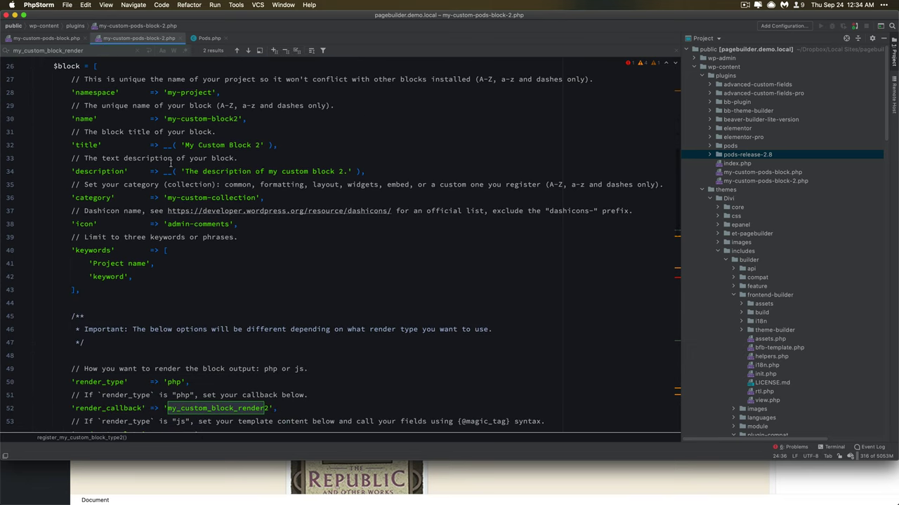
pyautogui.scroll(-3, 170, 164)
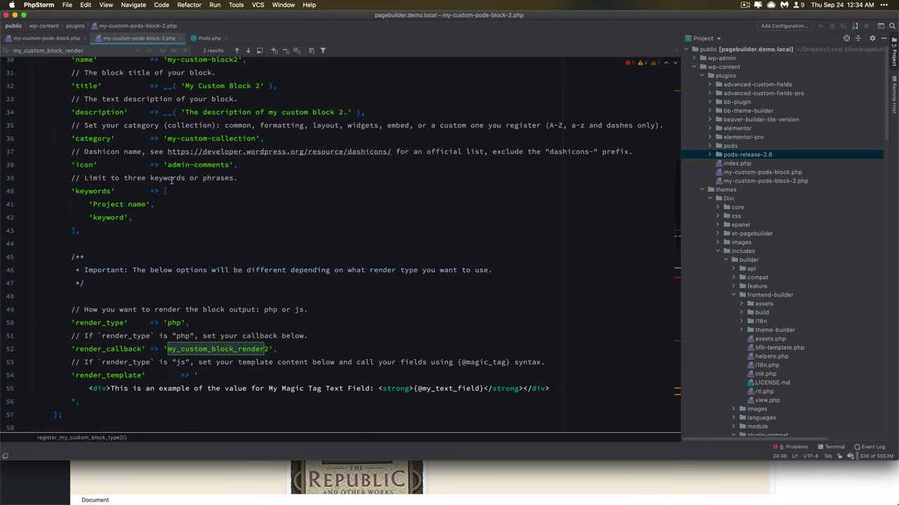
pyautogui.scroll(-4, 170, 180)
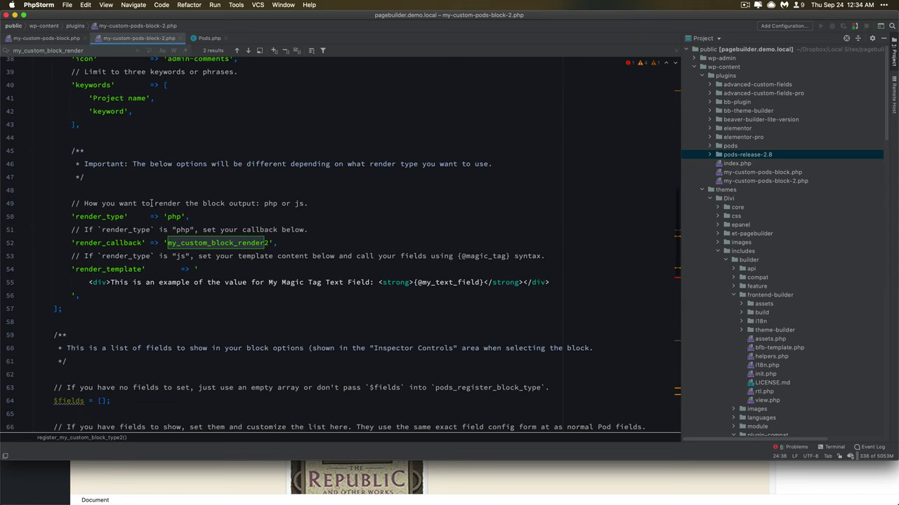
pyautogui.scroll(-5, 151, 203)
pyautogui.scroll(-5, 152, 201)
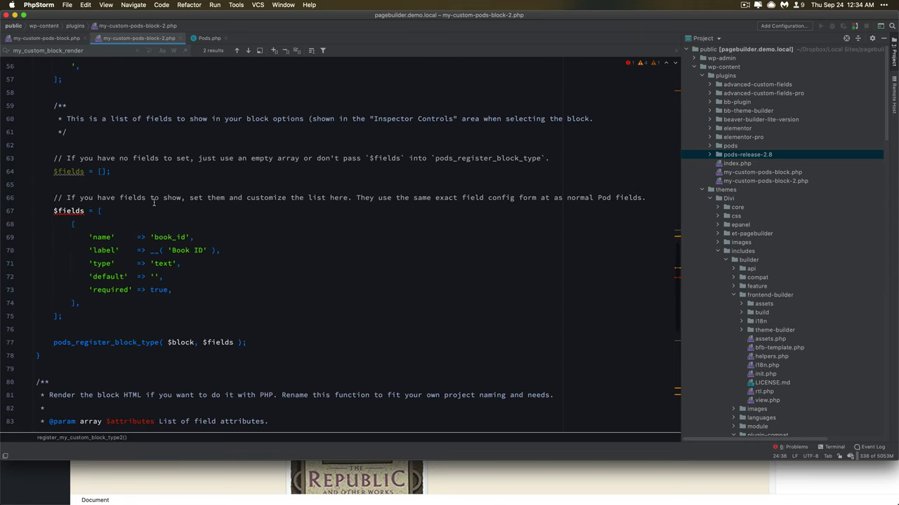
pyautogui.scroll(-4, 154, 200)
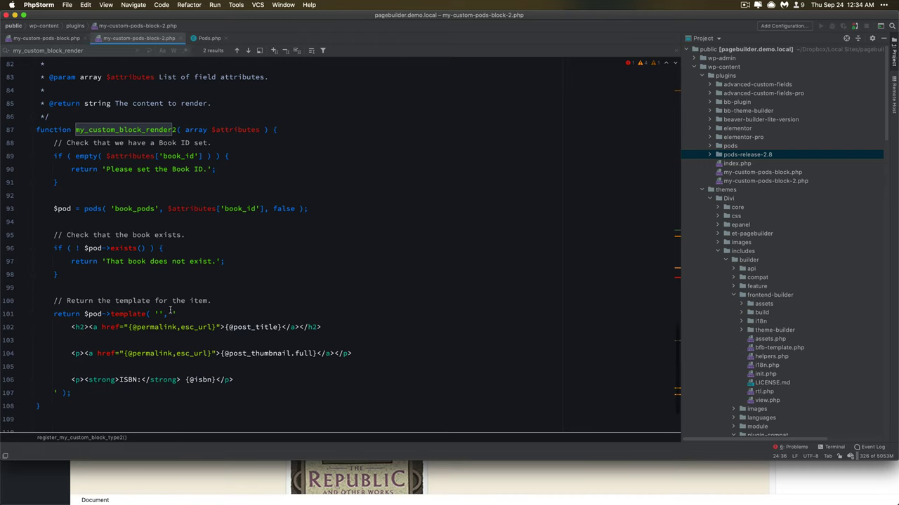
# Examine the my_custom_block_render2 function, highlighting its book_id check and the returned template with magic tags
pyautogui.click(173, 314)
pyautogui.moveTo(90, 389); pyautogui.dragTo(53, 142)
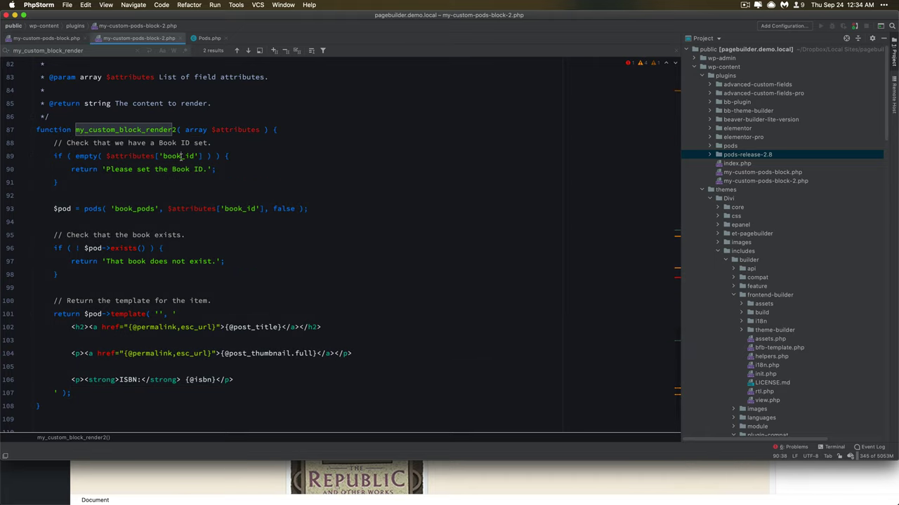
pyautogui.doubleClick(180, 156)
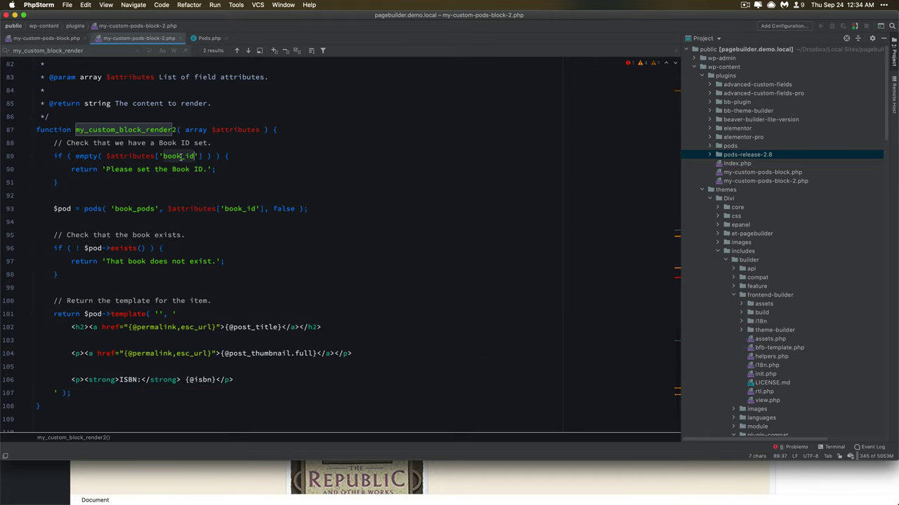
pyautogui.click(186, 217)
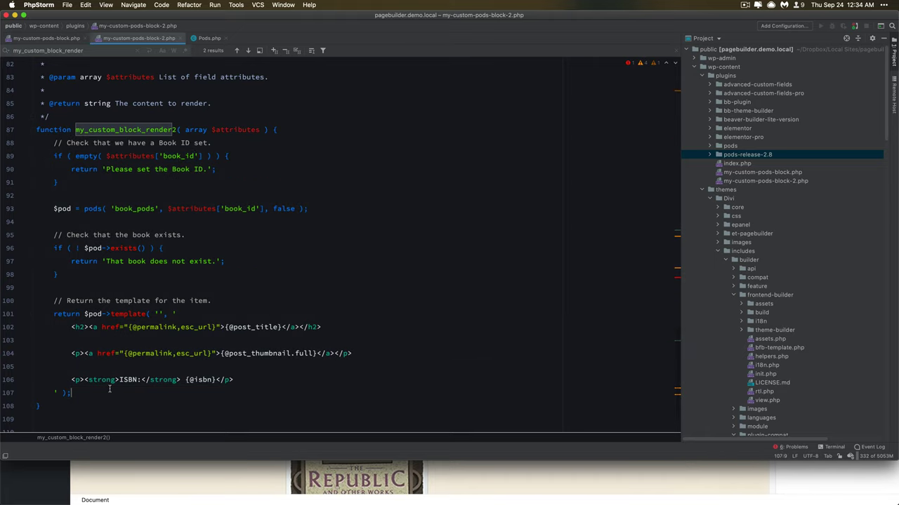
pyautogui.moveTo(115, 388); pyautogui.dragTo(52, 303)
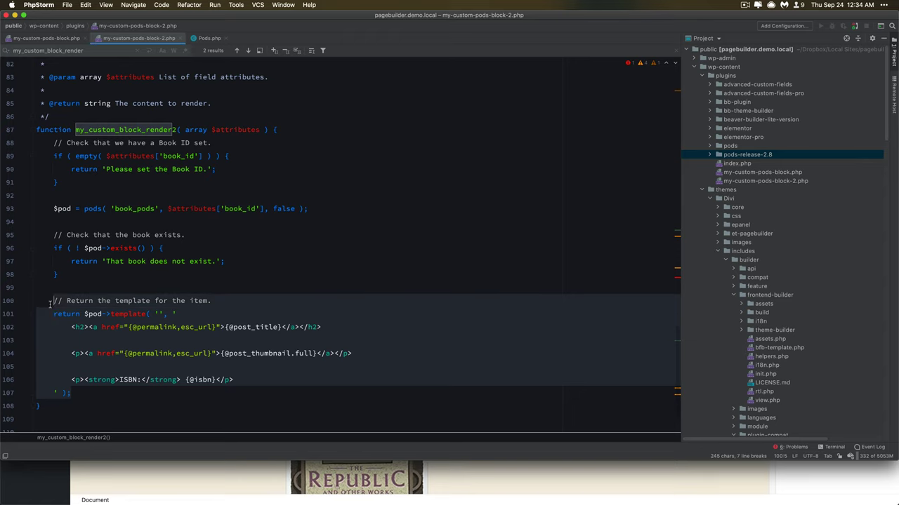
pyautogui.click(82, 270)
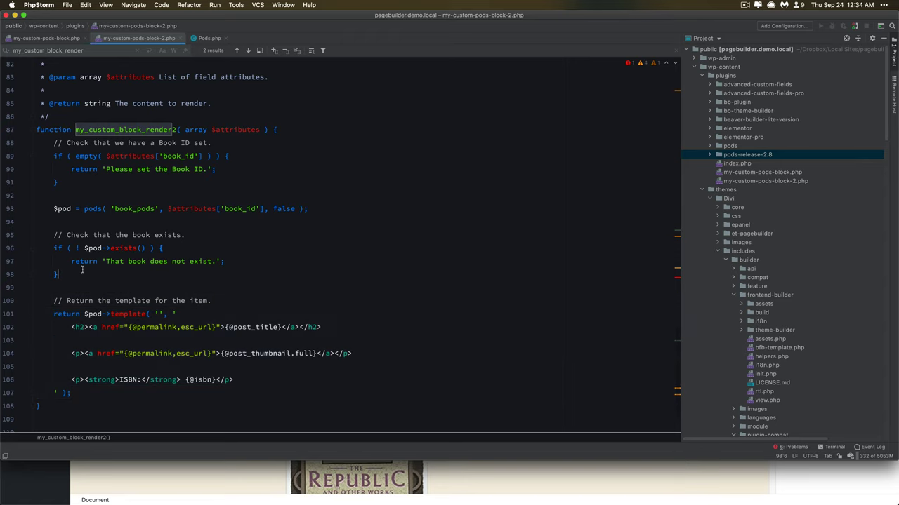
# Open my-custom-pods-block.php and examine its my_custom_block_render function
pyautogui.click(37, 40)
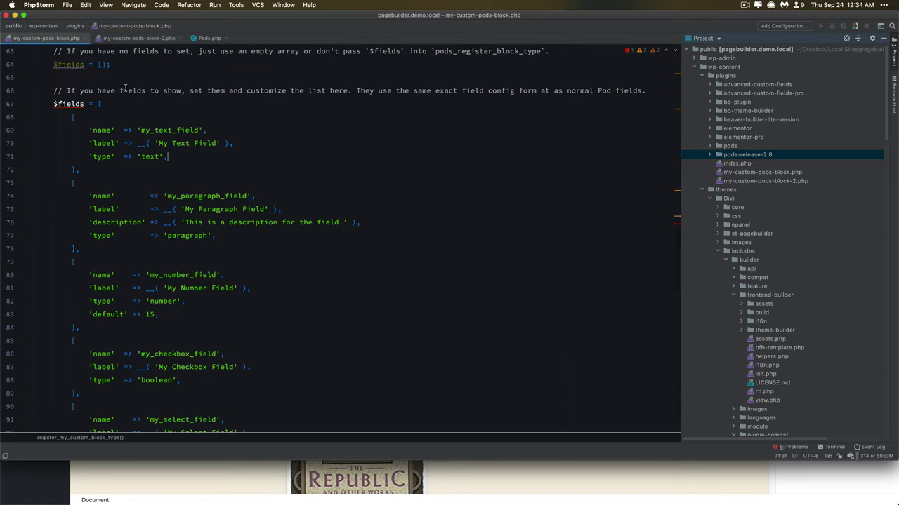
pyautogui.scroll(-4, 125, 88)
pyautogui.scroll(-12, 125, 88)
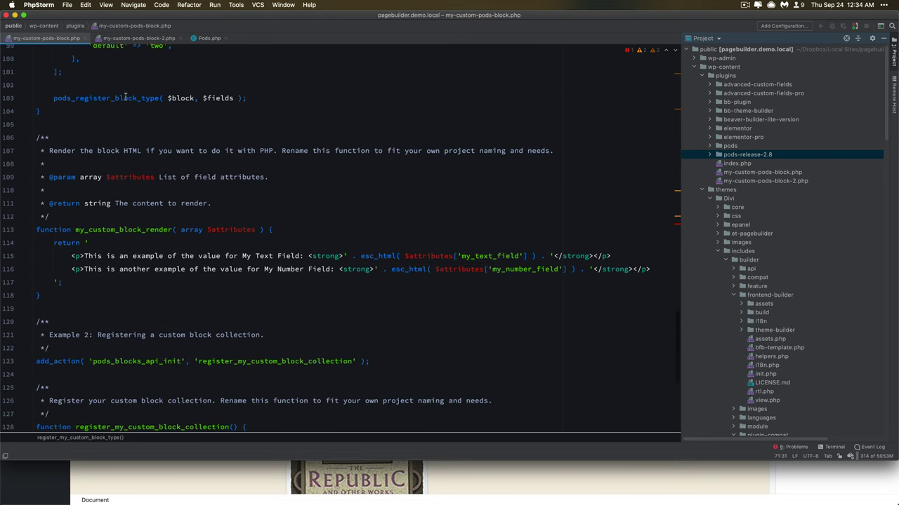
pyautogui.click(136, 144)
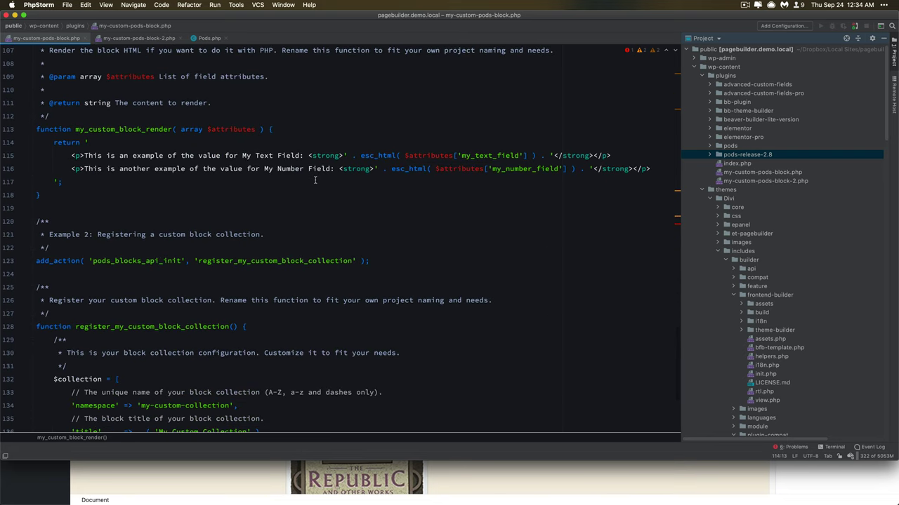
pyautogui.moveTo(39, 197); pyautogui.dragTo(48, 119)
pyautogui.click(70, 121)
# Review the field definitions in my-custom-pods-block.php and highlight the Plugin URI in the file header
pyautogui.scroll(7, 460, 146)
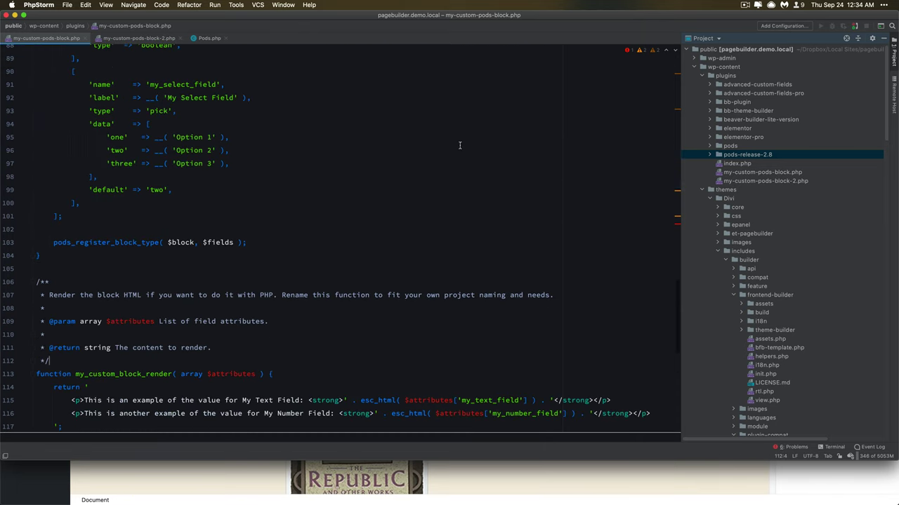
pyautogui.scroll(20, 459, 145)
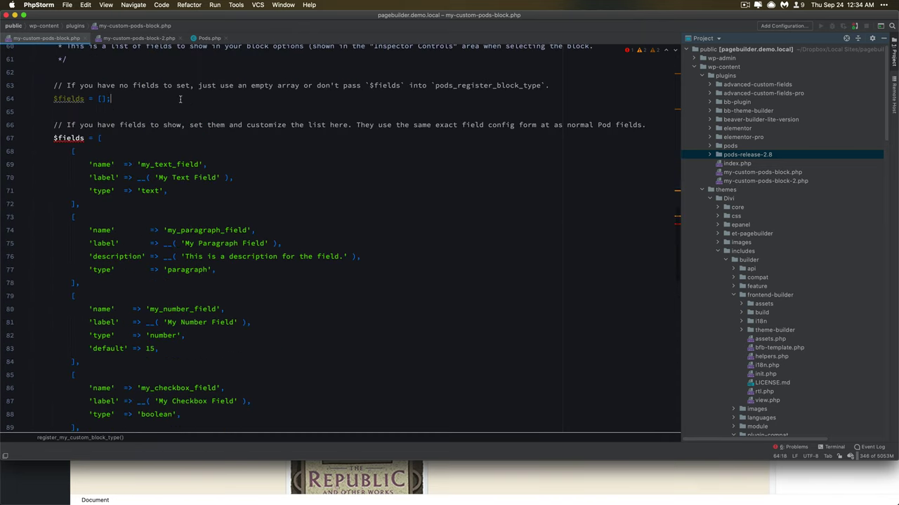
pyautogui.click(38, 50)
pyautogui.moveTo(410, 98); pyautogui.dragTo(103, 91)
pyautogui.click(103, 91)
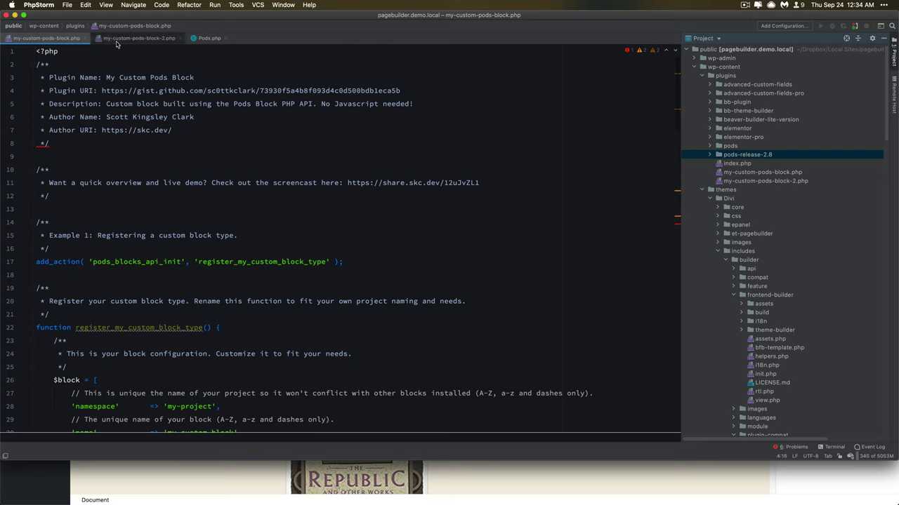
# Switch to Chrome and open the Favorite Book of 2020 (ACF) page in the block editor
pyautogui.press('super+Tab')
pyautogui.scroll(-4, 385, 232)
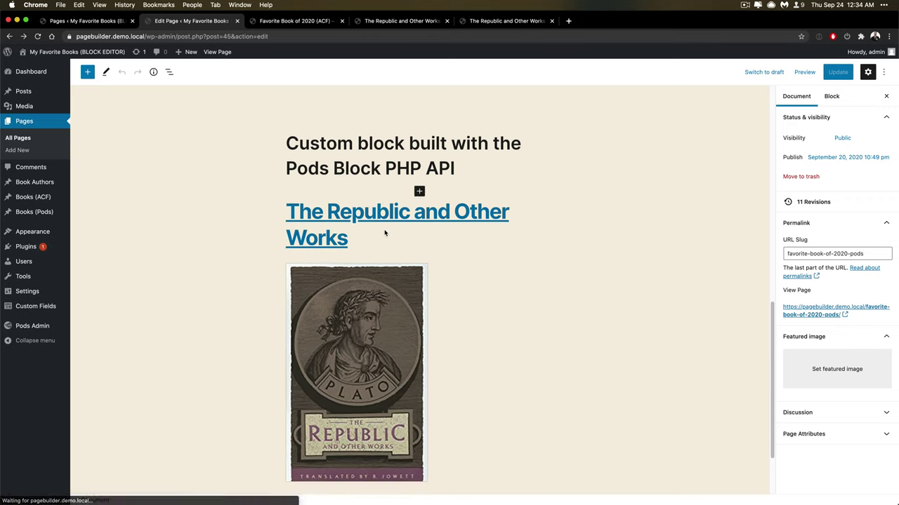
pyautogui.click(283, 21)
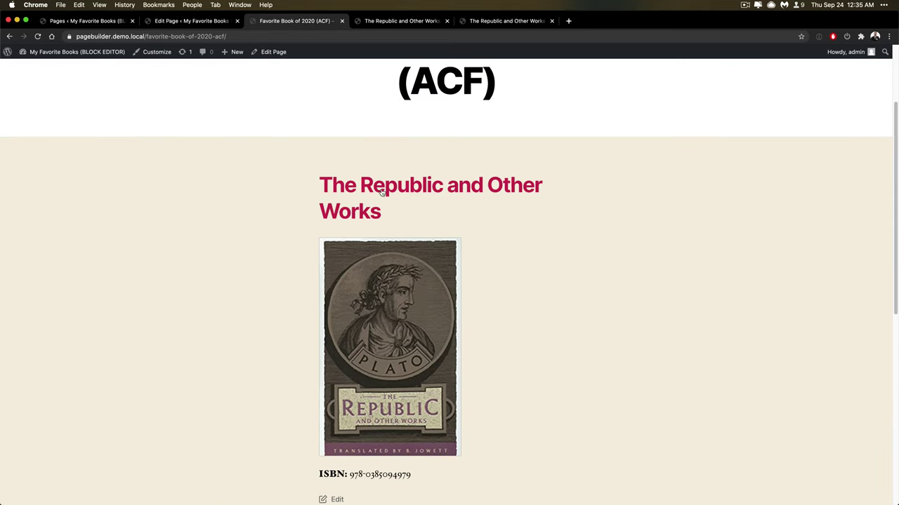
pyautogui.click(259, 52)
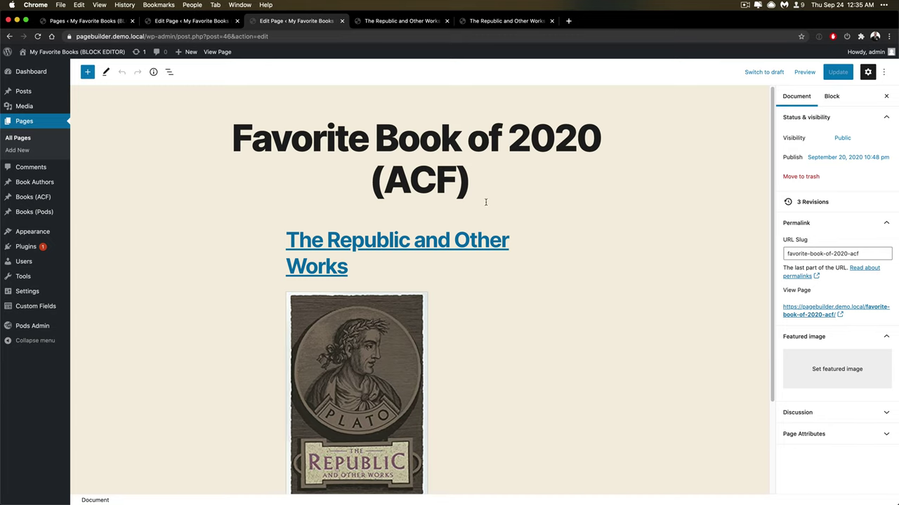
# Select the Pods Single Item block on the ACF page and inspect its pod name, ID and custom template options
pyautogui.scroll(-3, 477, 205)
pyautogui.click(466, 291)
pyautogui.scroll(3, 465, 249)
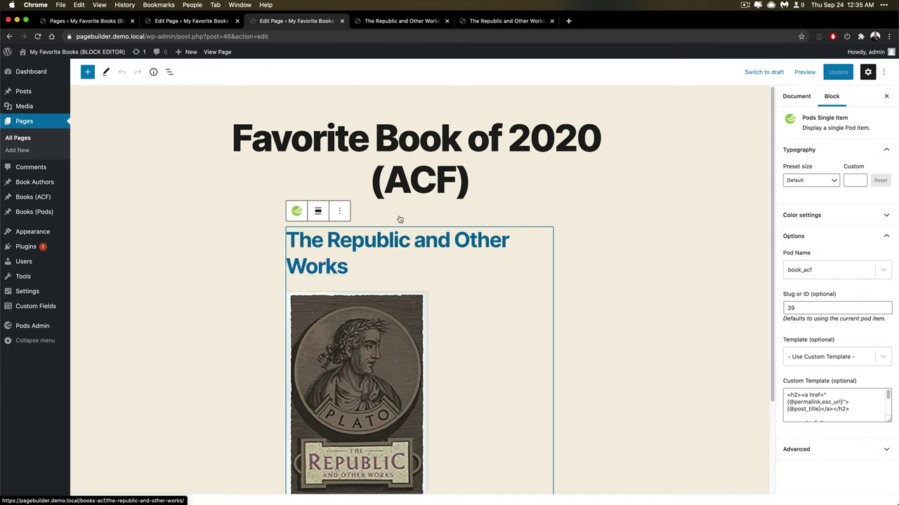
pyautogui.scroll(-3, 435, 284)
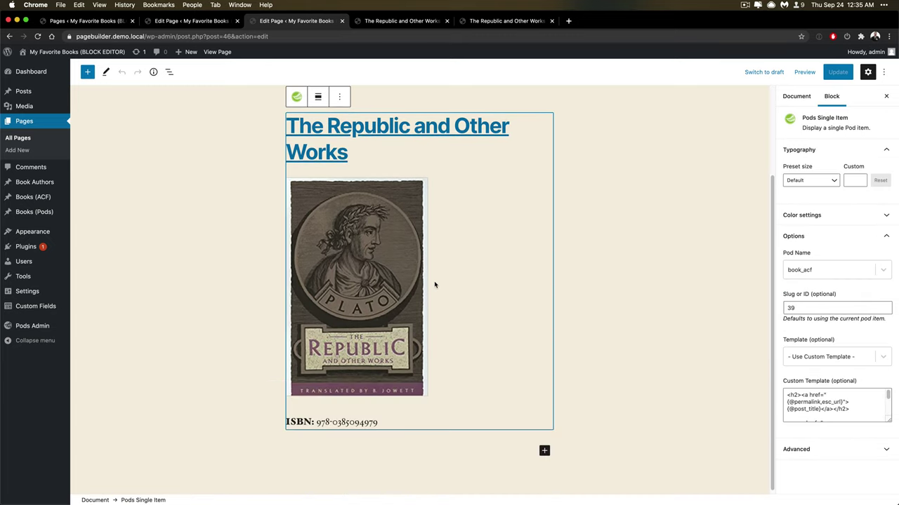
pyautogui.scroll(1, 422, 247)
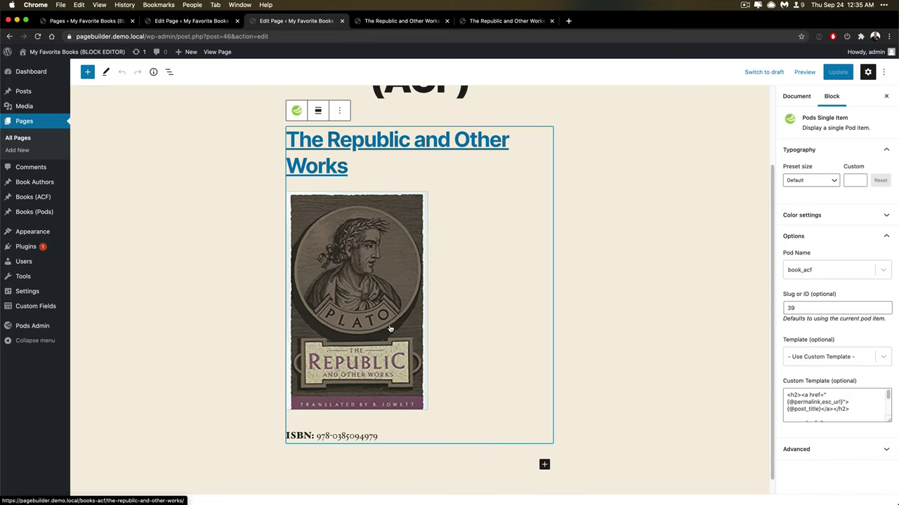